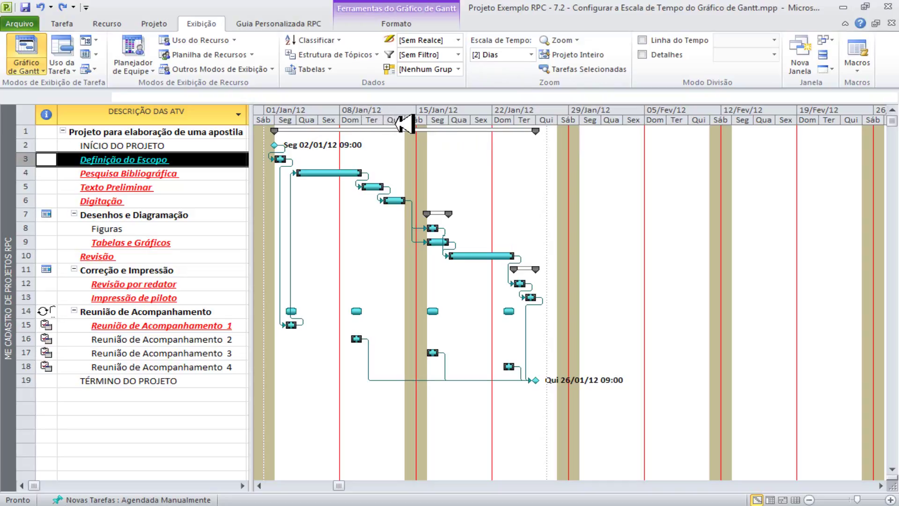
Set the Gantt chart's timescale to Dias and show the chart from the project's start.
left_click(531, 55)
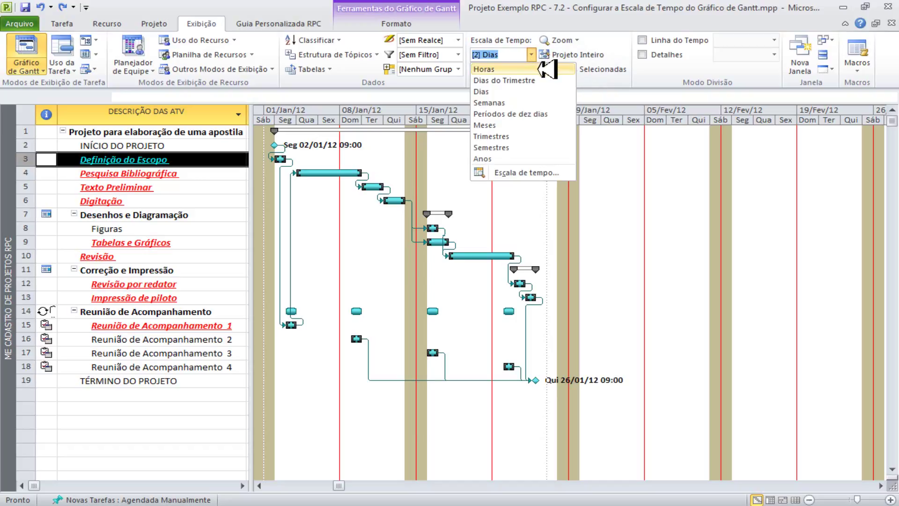
left_click(505, 92)
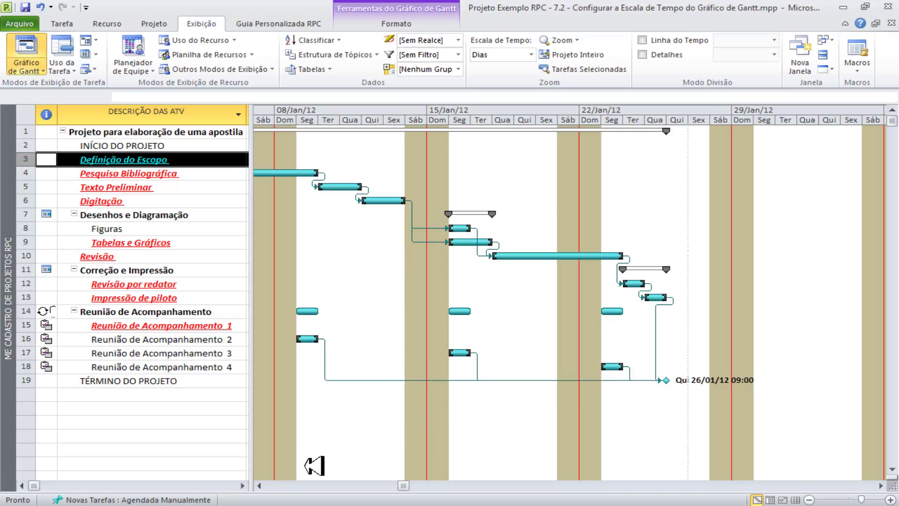
left_click(259, 485)
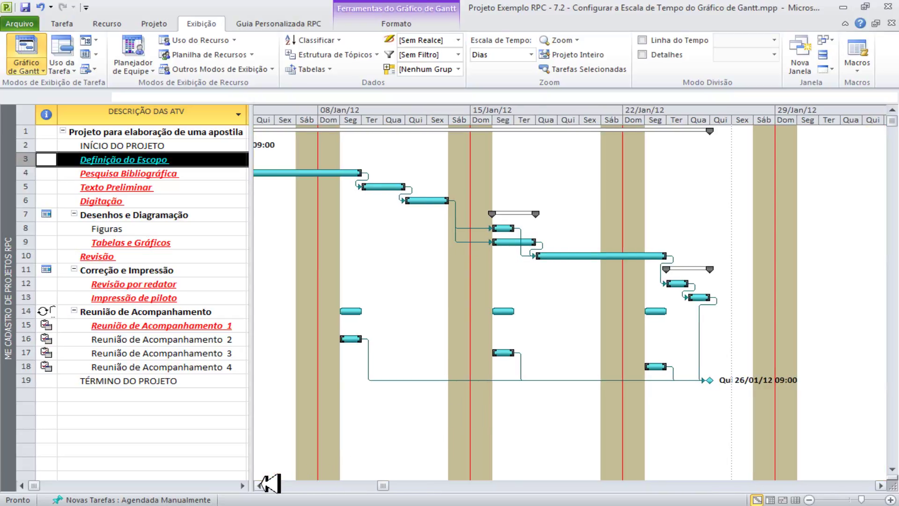
left_click(259, 485)
left_click(259, 485)
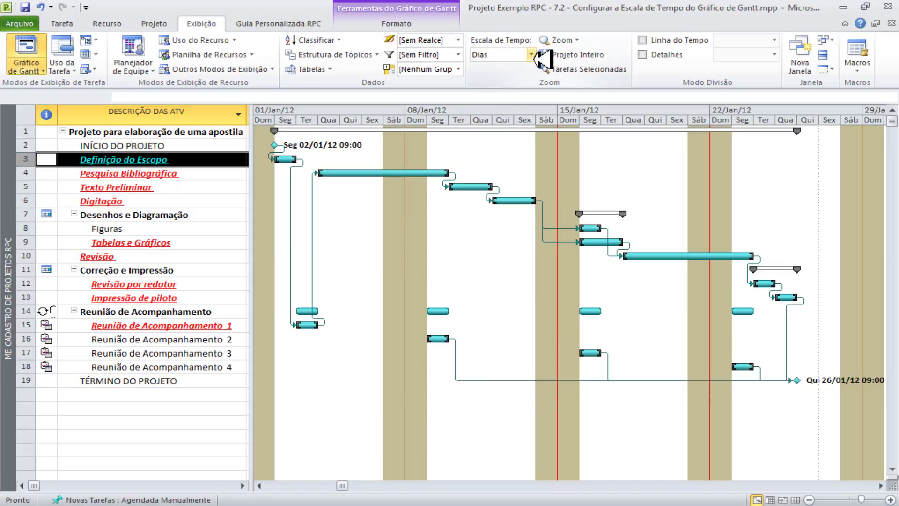
Set the Gantt timescale to Semanas and configure it to show three tiers (superior, intermediária e inferior).
left_click(532, 55)
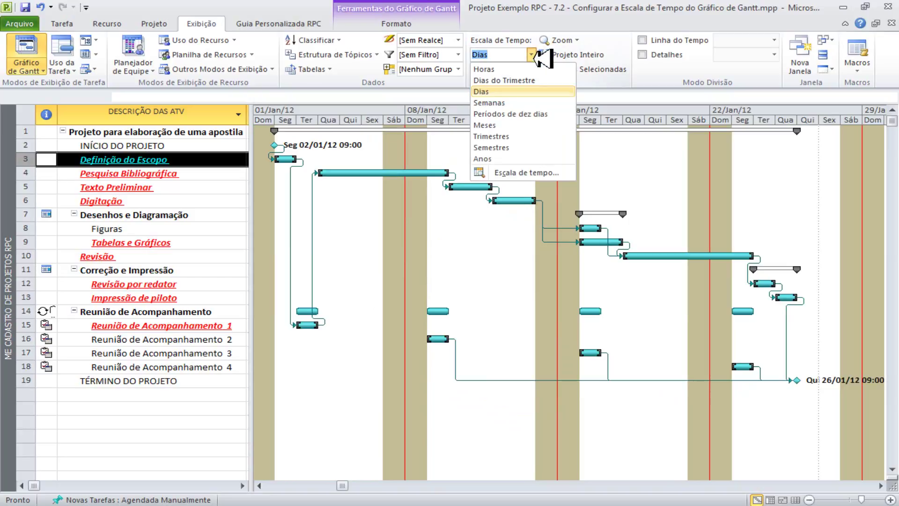
left_click(519, 101)
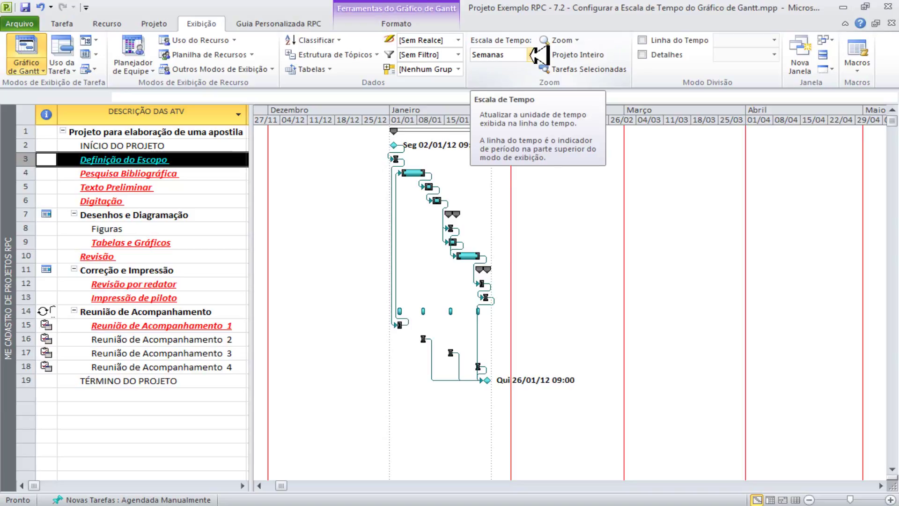
left_click(532, 55)
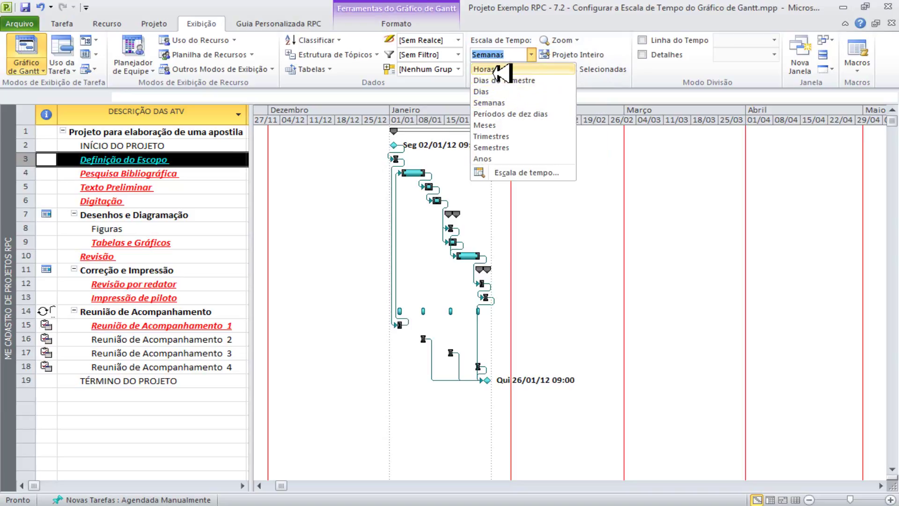
left_click(513, 173)
left_click_drag(508, 153, 668, 142)
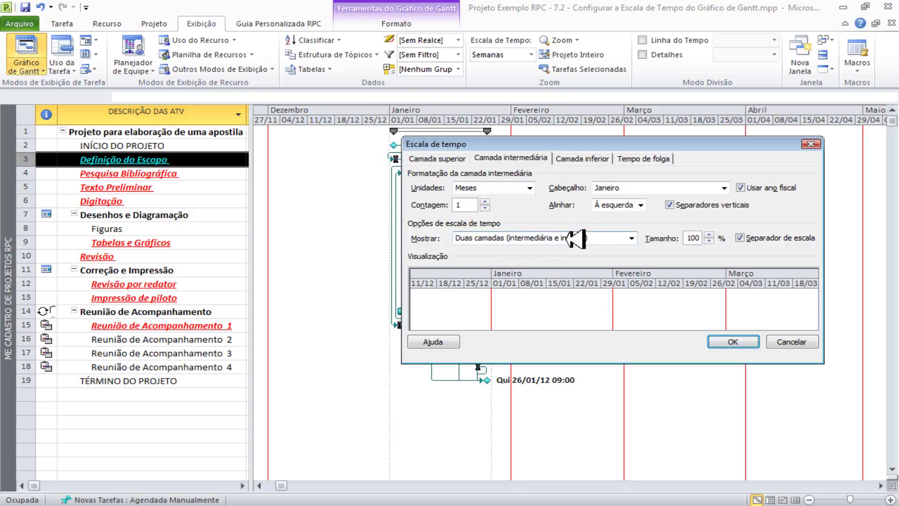
left_click(631, 238)
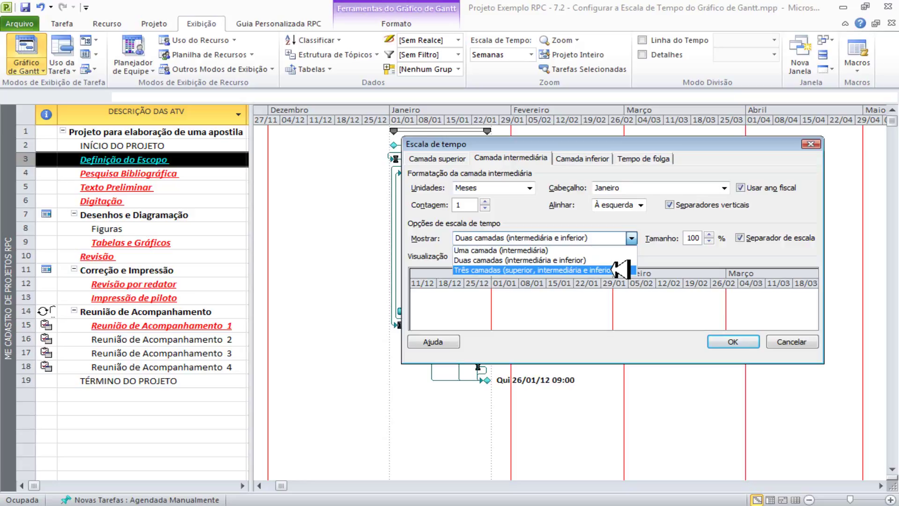
left_click(497, 270)
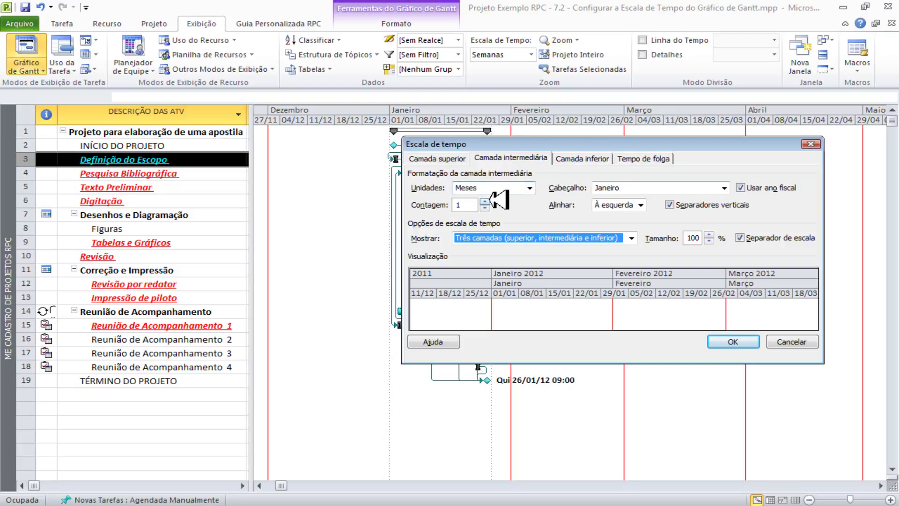
Try a count of 2 for the timescale's intermediate tier.
left_click(484, 202)
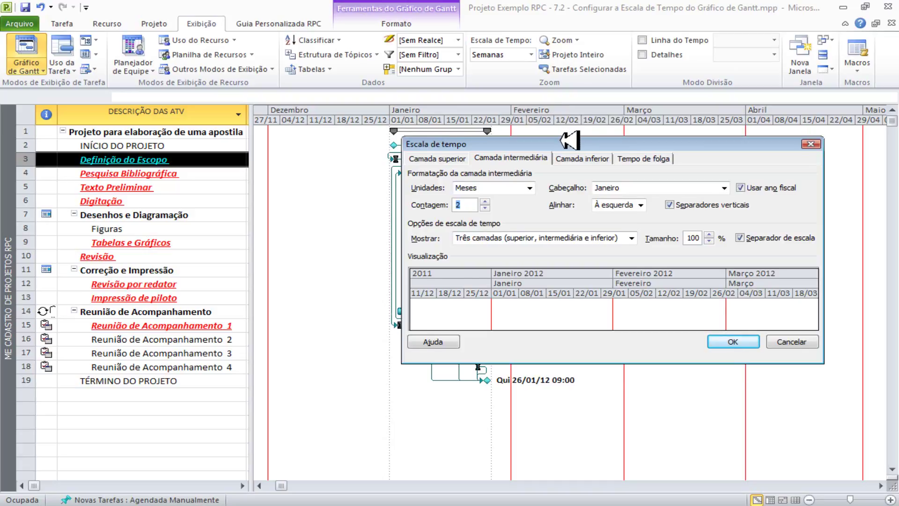
left_click_drag(570, 139, 577, 245)
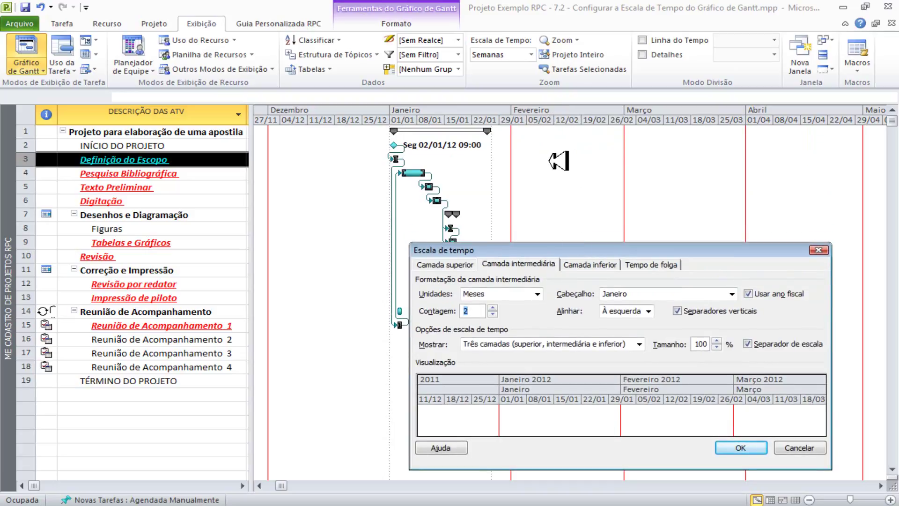
left_click_drag(621, 255, 618, 152)
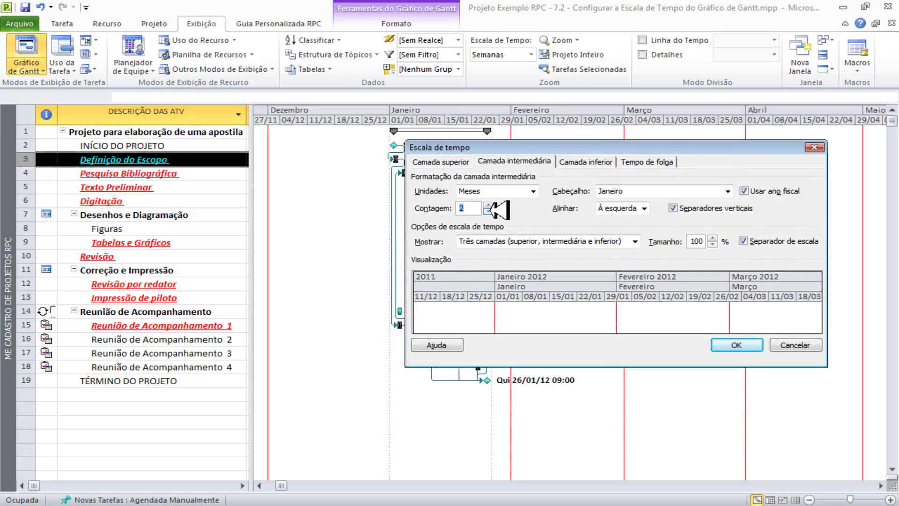
Set the date label format of the timescale's lower tier to "Do 25/Jan".
left_click(580, 162)
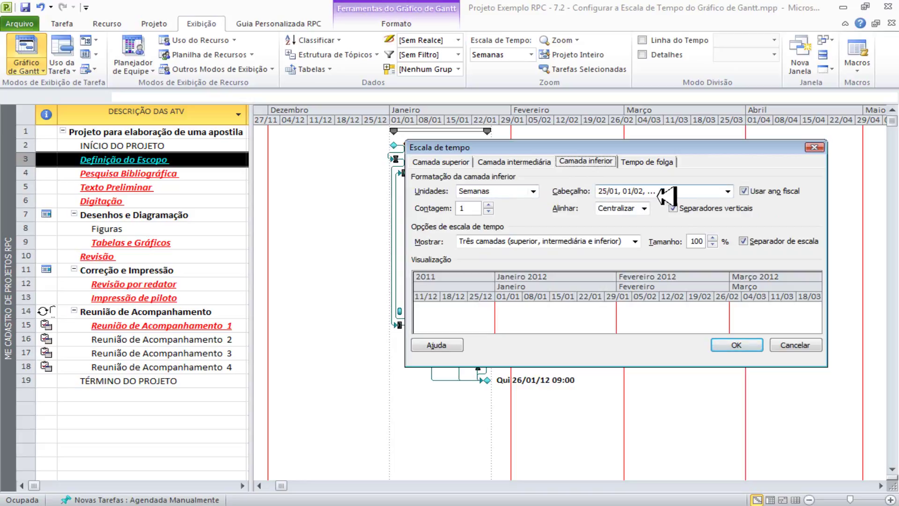
left_click(727, 191)
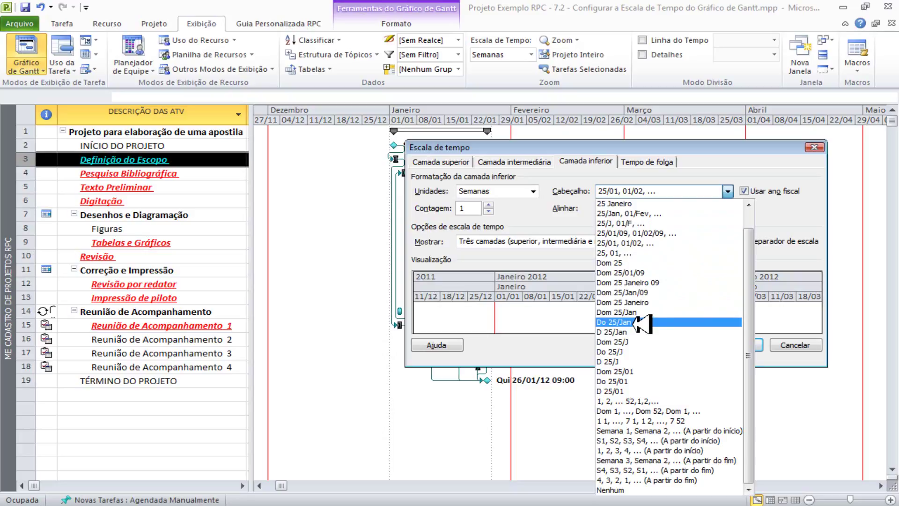
left_click(642, 323)
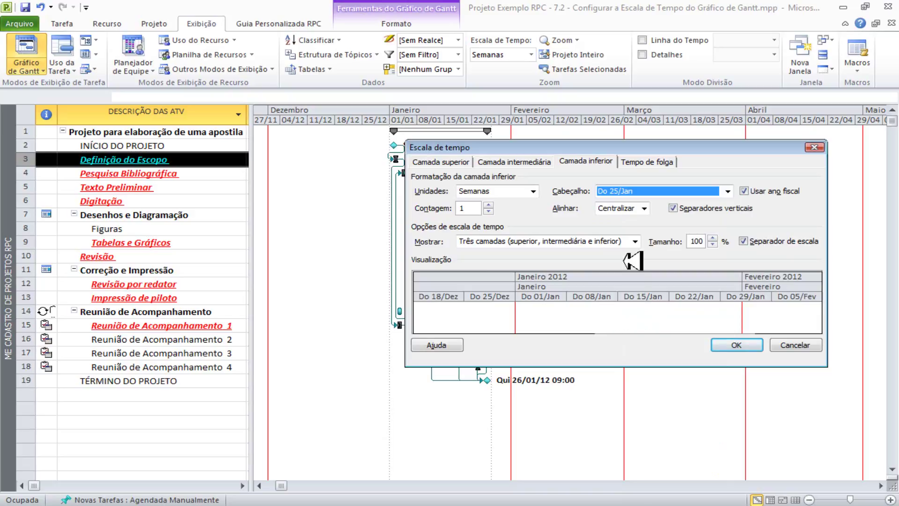
Set the label format of the timescale's intermediate tier to "Janeiro 2009".
left_click(531, 161)
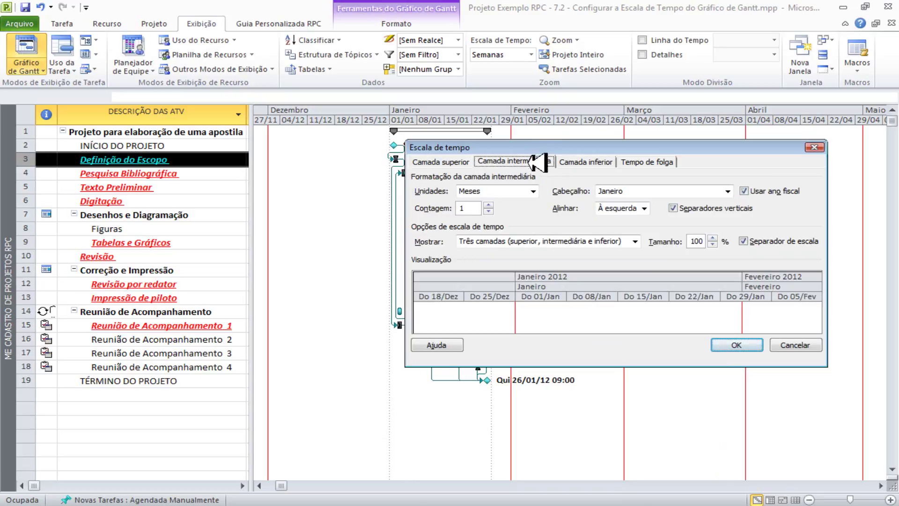
left_click(727, 191)
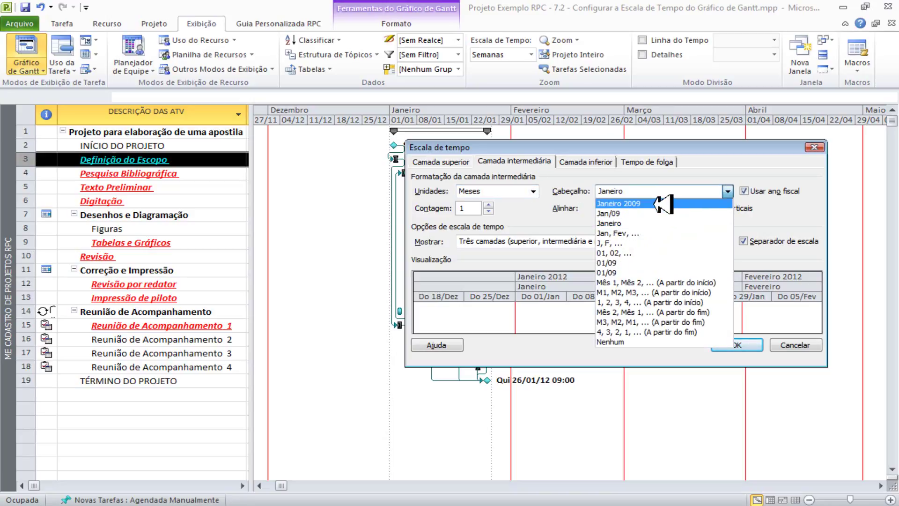
left_click(664, 204)
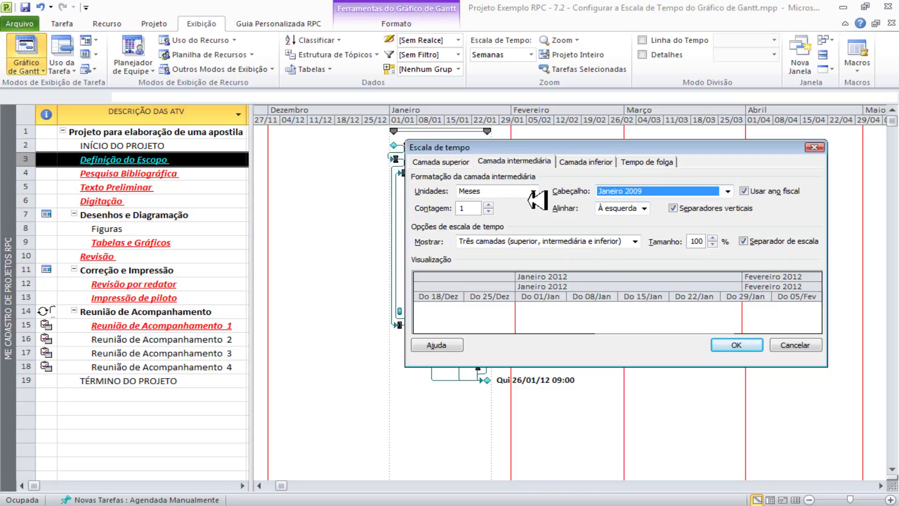
Try to set the units of the timescale's upper tier to Semanas.
left_click(448, 162)
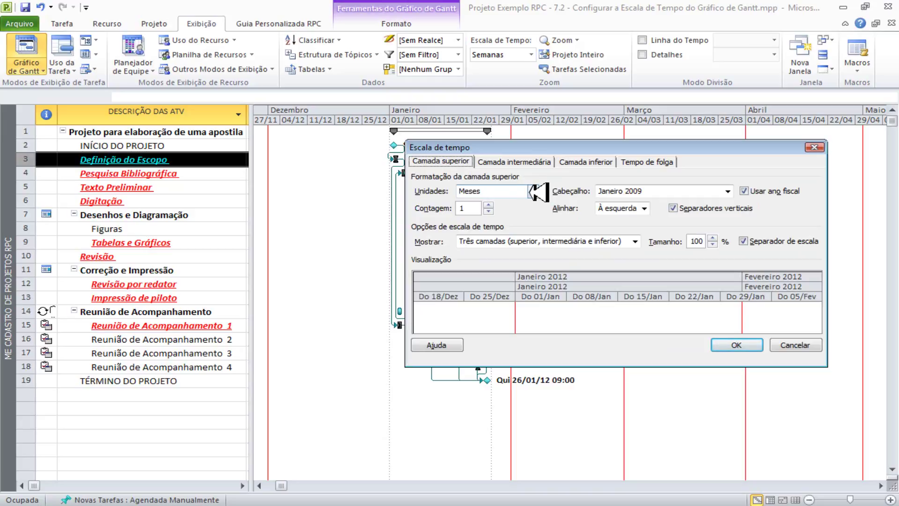
left_click(533, 191)
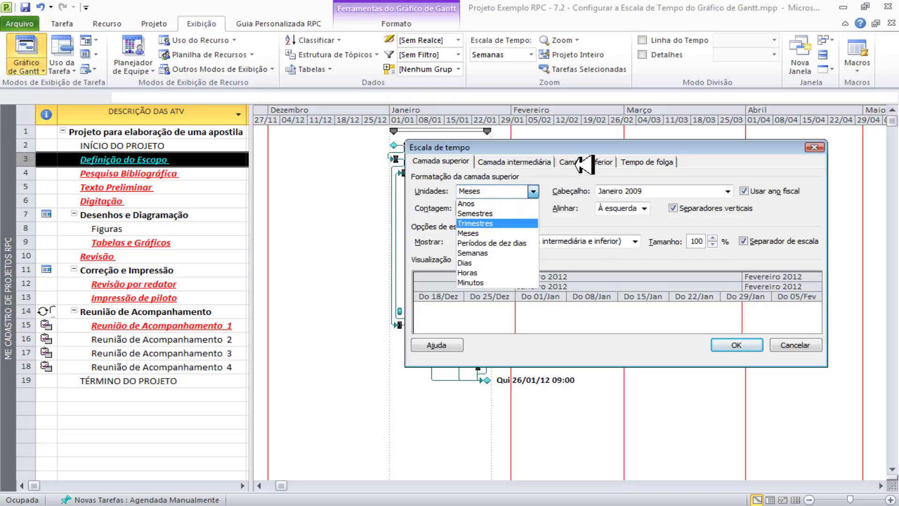
left_click(557, 192)
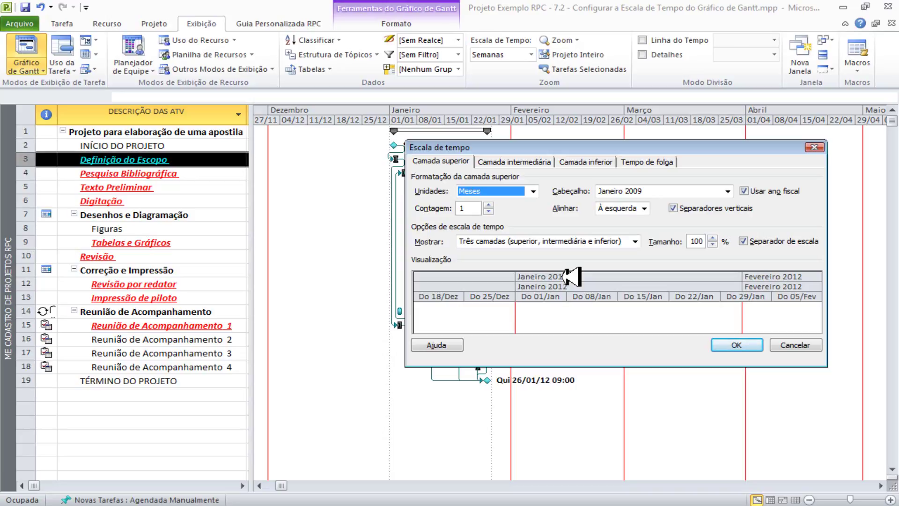
left_click(532, 191)
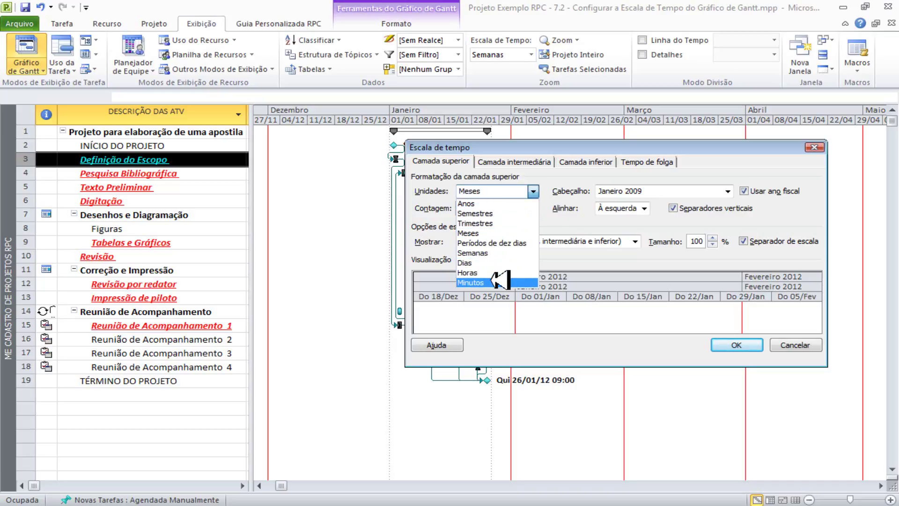
left_click(497, 254)
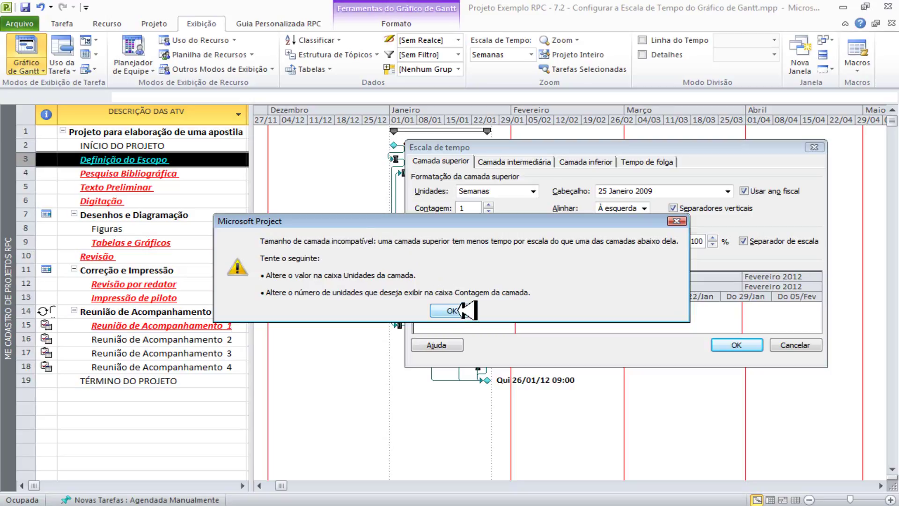
left_click(452, 310)
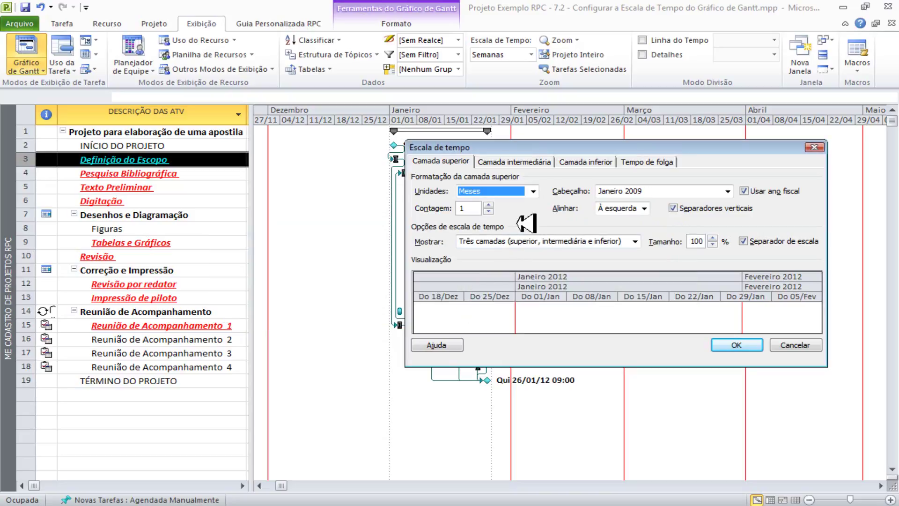
Set the upper tier's units to Trimestres with the label format "Tri 1, Tri 2, ..." and apply the timescale settings.
left_click(533, 191)
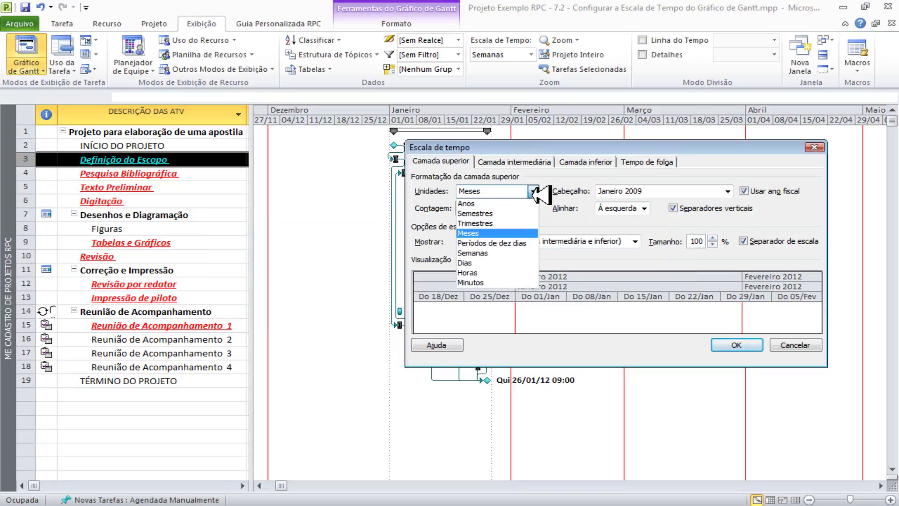
left_click(498, 223)
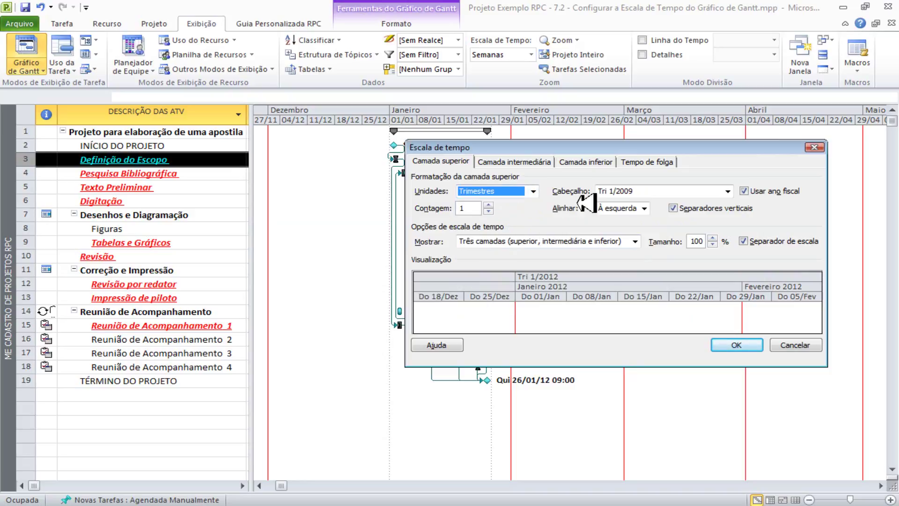
left_click(727, 190)
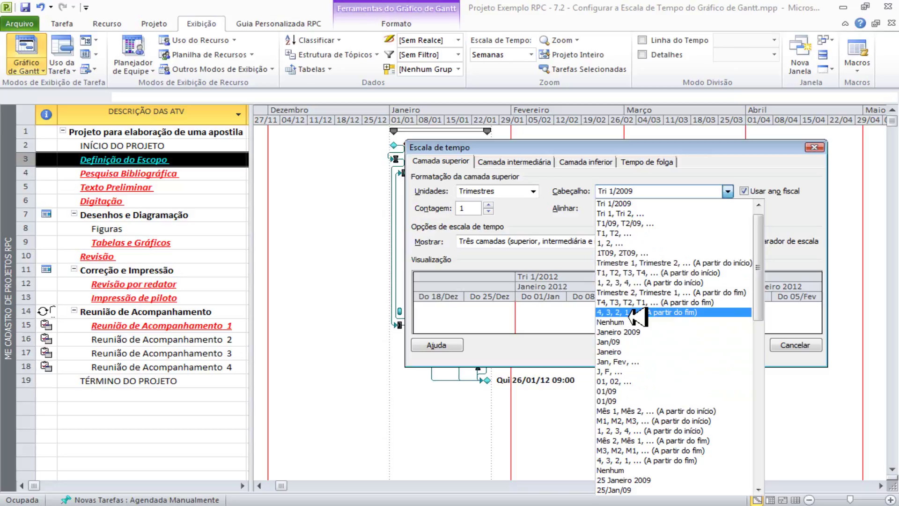
left_click(632, 214)
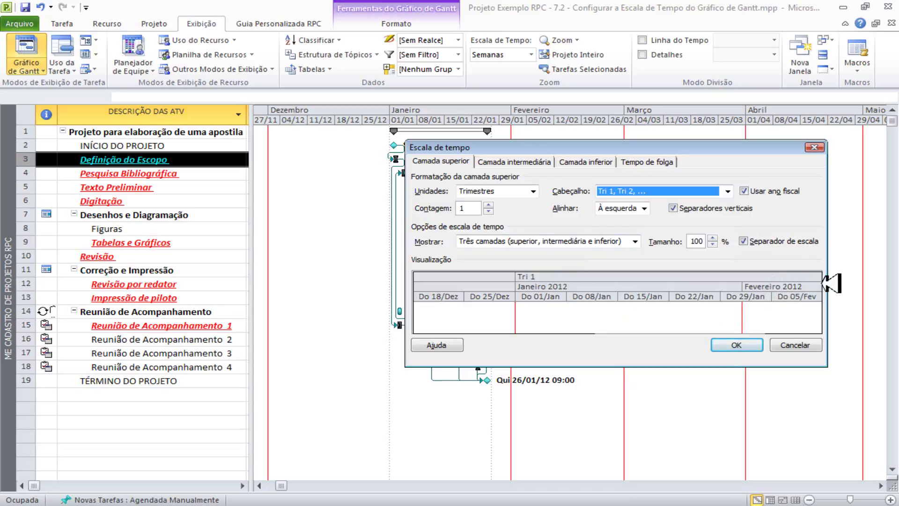
left_click(736, 345)
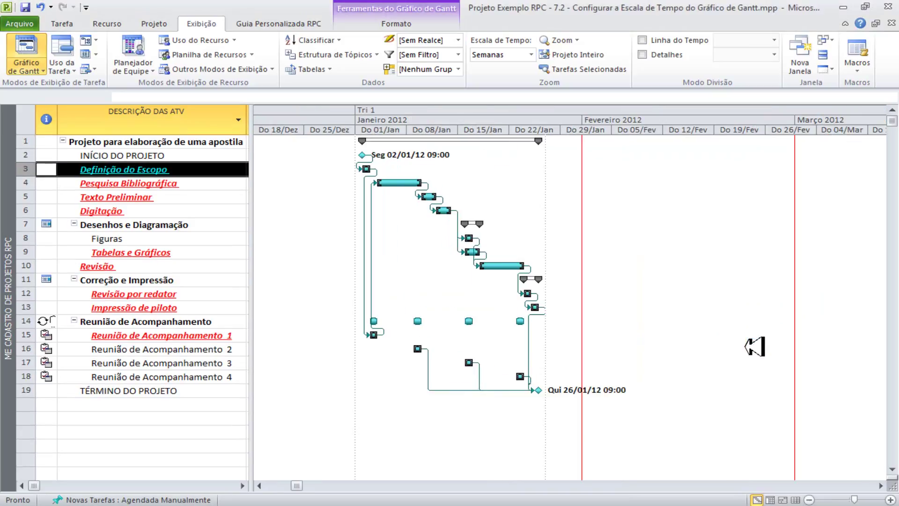
Save the changes to the project file when closing it.
key("alt+F4")
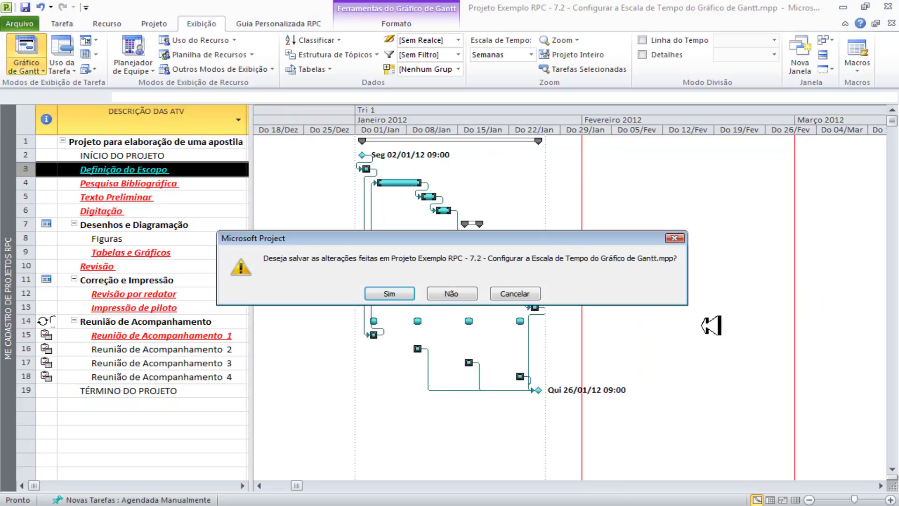
left_click(398, 293)
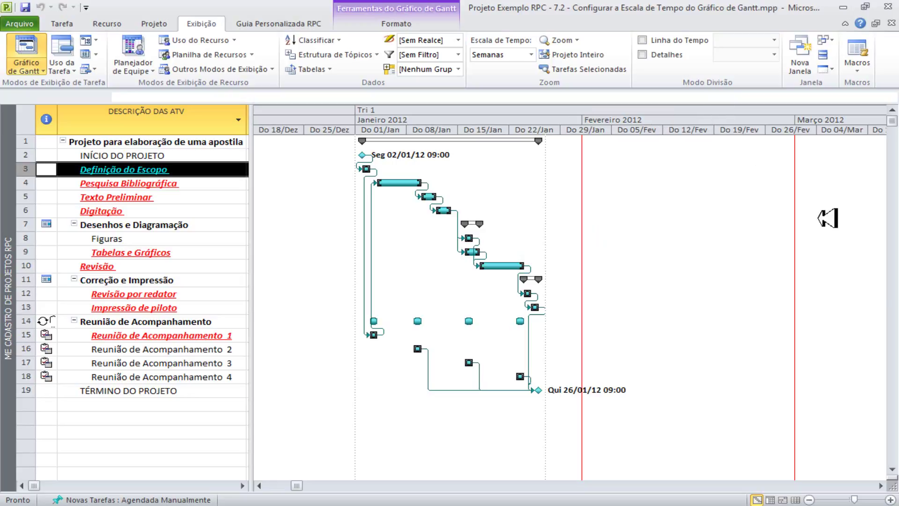
Examine how the quarter, month and week tiers label the Gantt timescale beyond the project's finish.
left_click(881, 485)
left_click(881, 486)
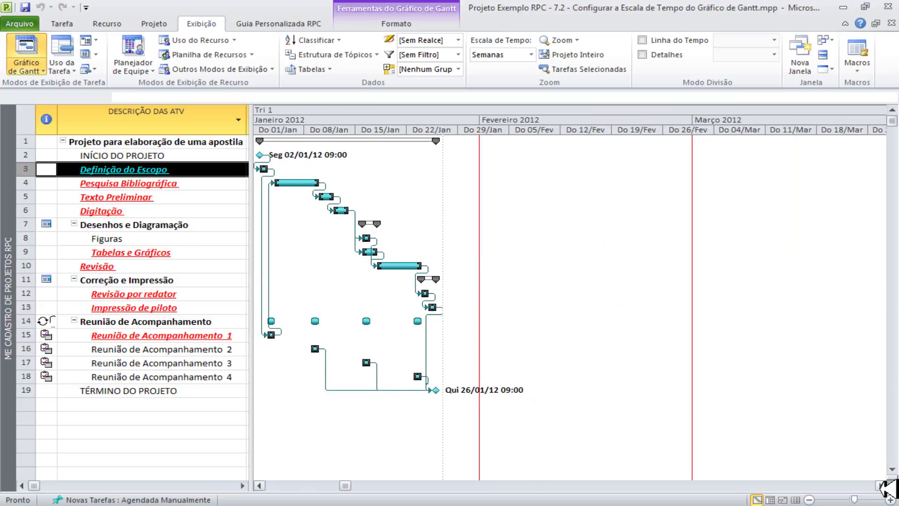
left_click(881, 485)
left_click(880, 485)
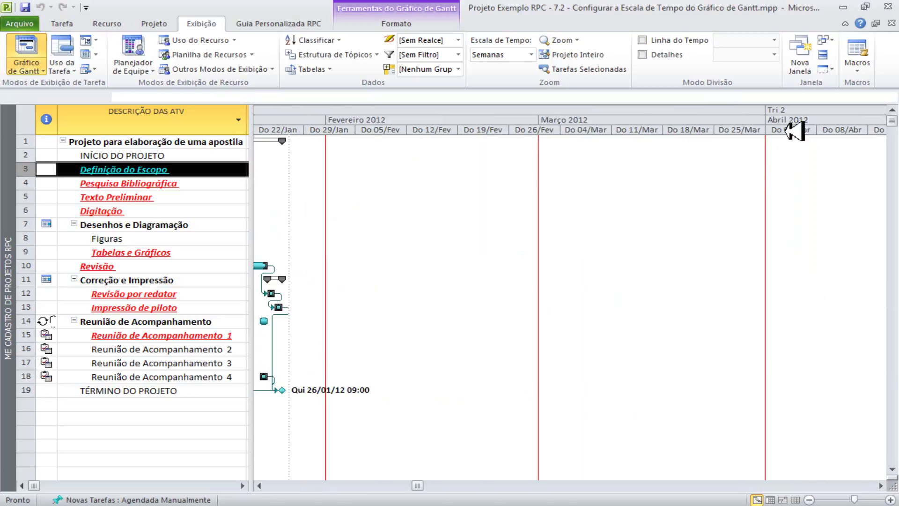
left_click(259, 486)
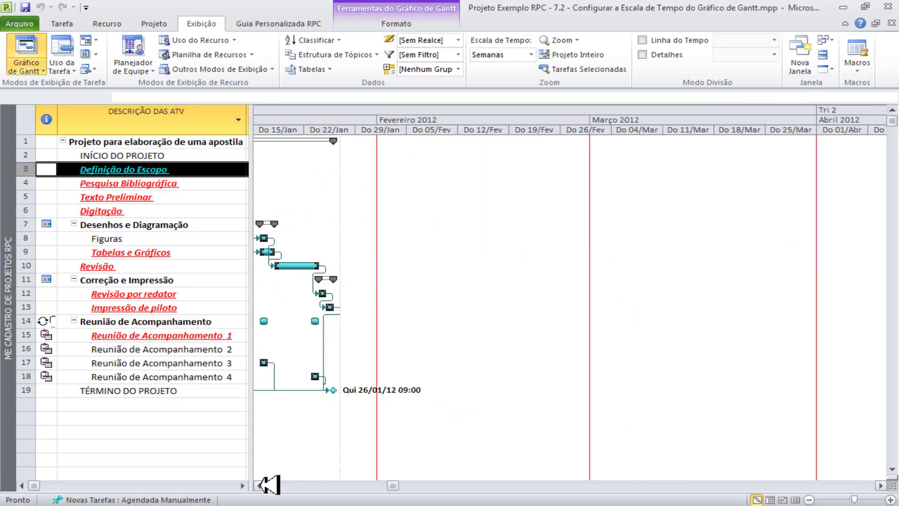
Return to the project's start and zoom the Gantt timescale out and in to compare its levels of detail.
left_click(258, 486)
left_click(259, 485)
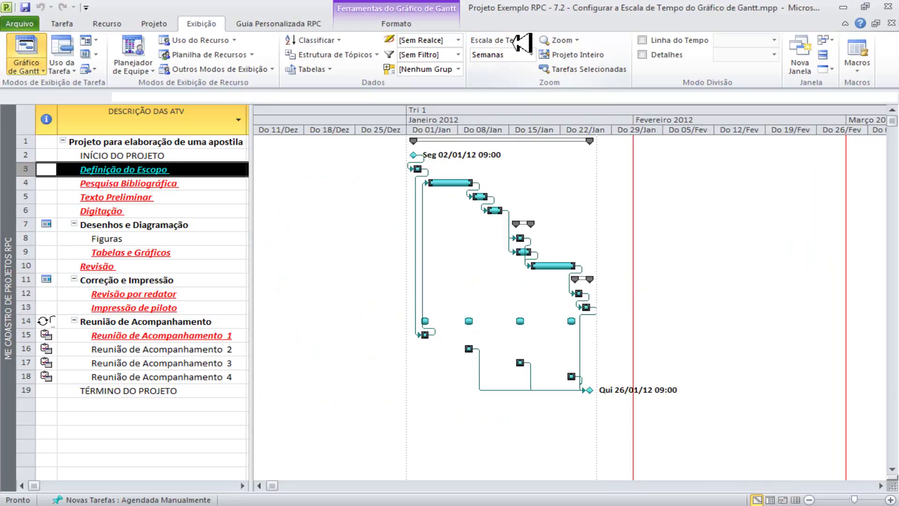
left_click(578, 40)
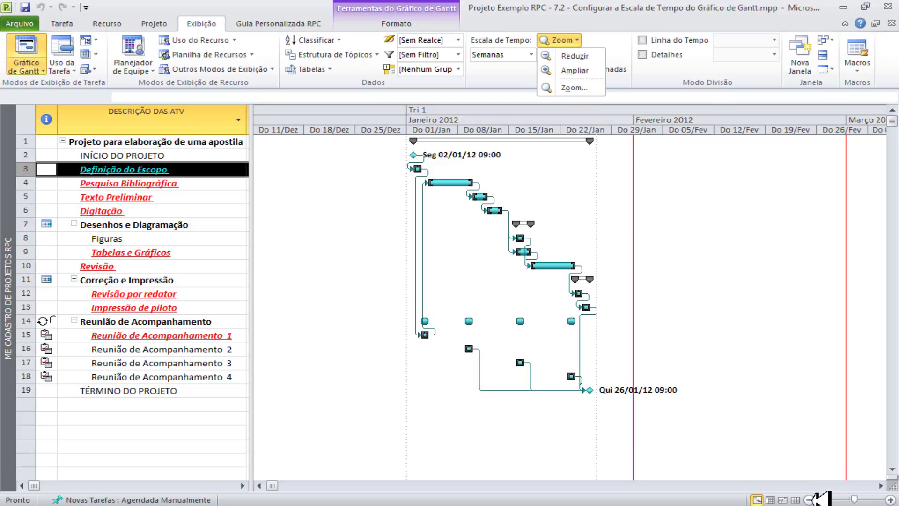
left_click(816, 498)
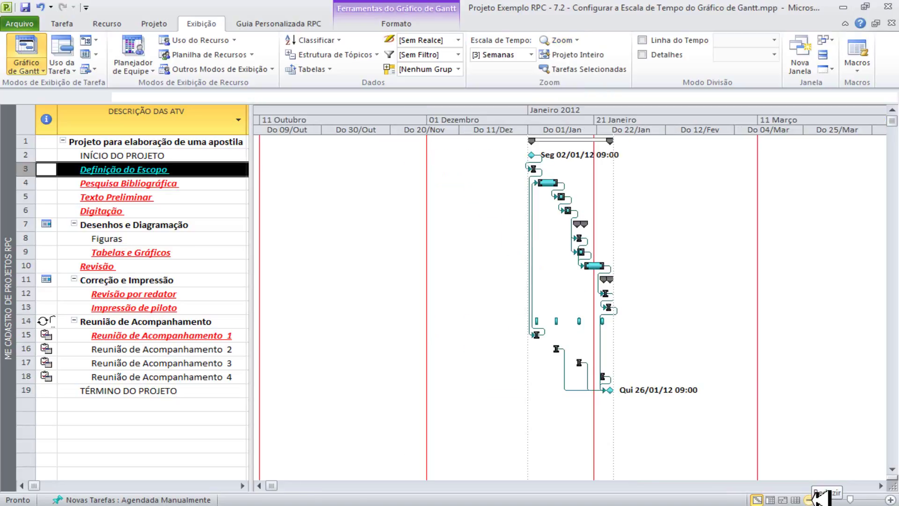
left_click(890, 499)
left_click(890, 499)
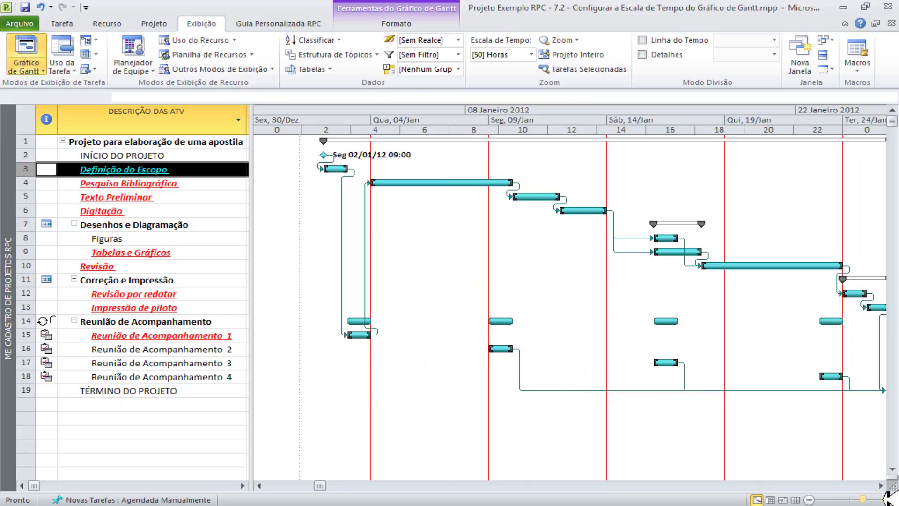
left_click(816, 498)
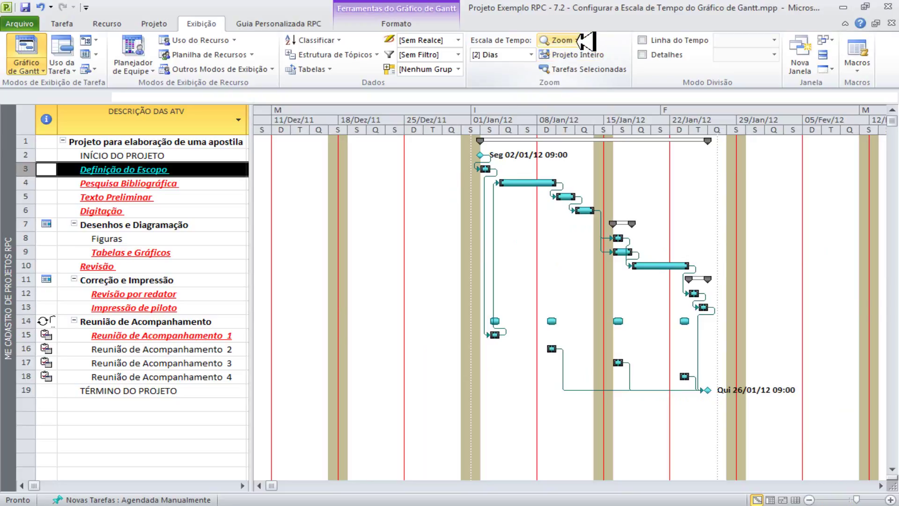
Reset the Gantt chart's zoom to its default custom span of 60 days and apply it.
left_click(579, 41)
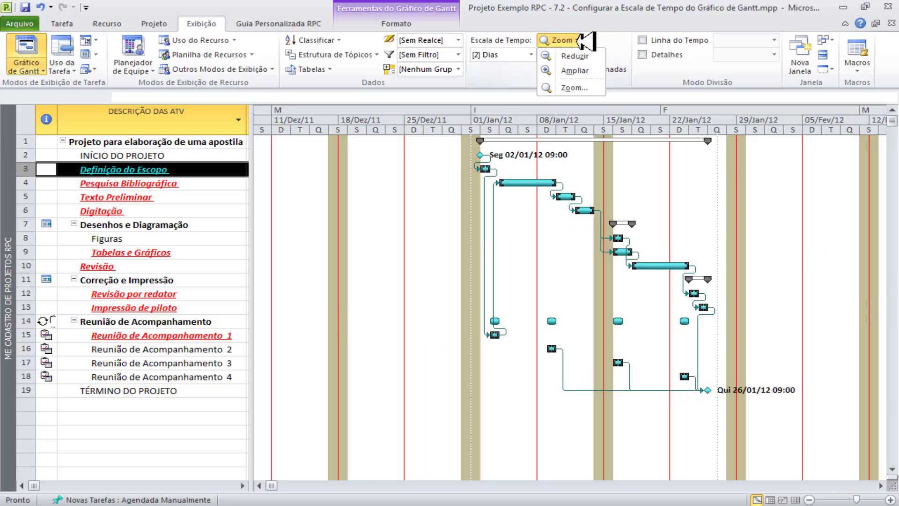
left_click(576, 88)
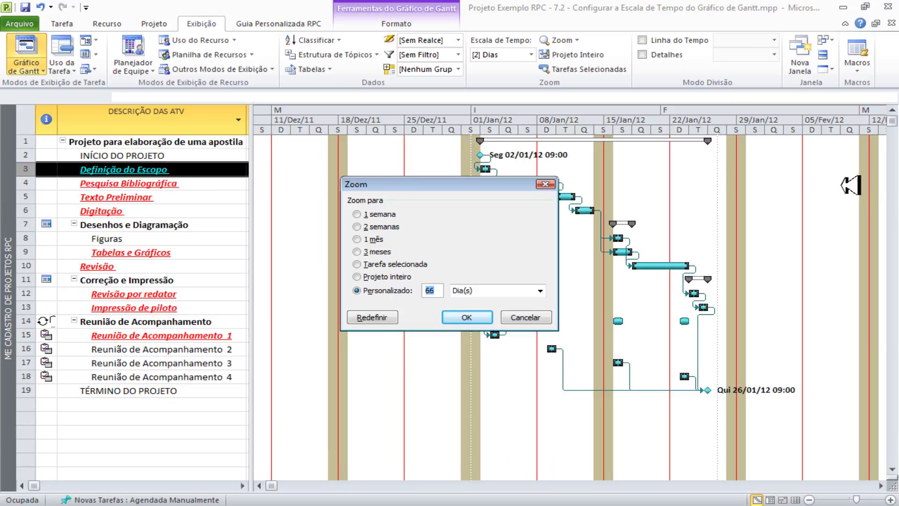
left_click(389, 315)
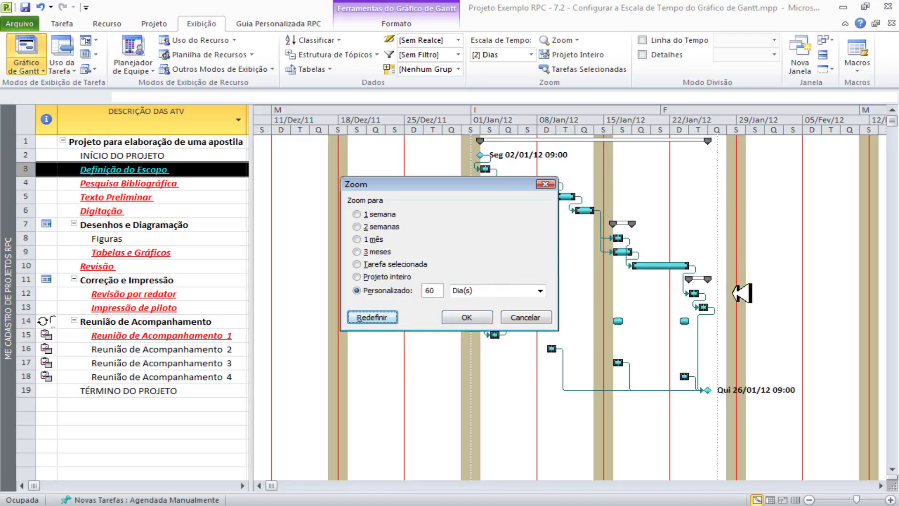
left_click(469, 317)
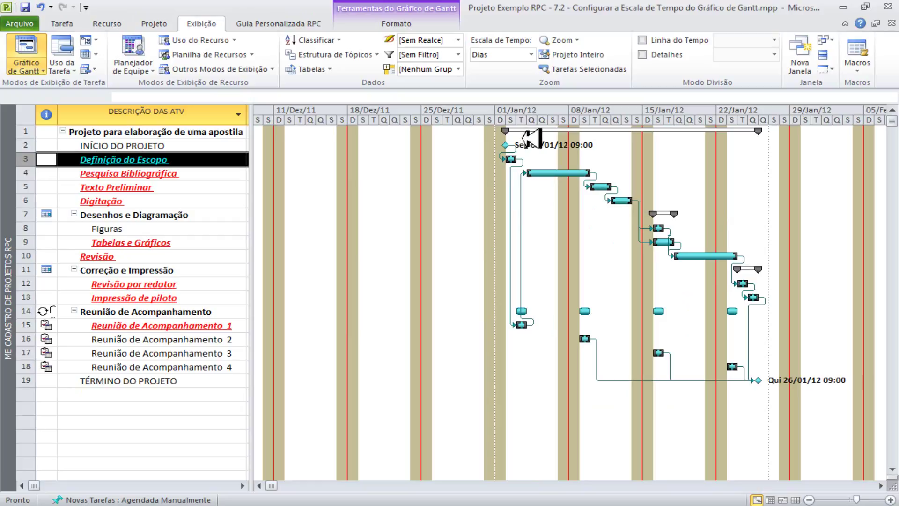
Review the preset and custom time span options for zooming the Gantt chart, leaving them unapplied.
left_click(577, 41)
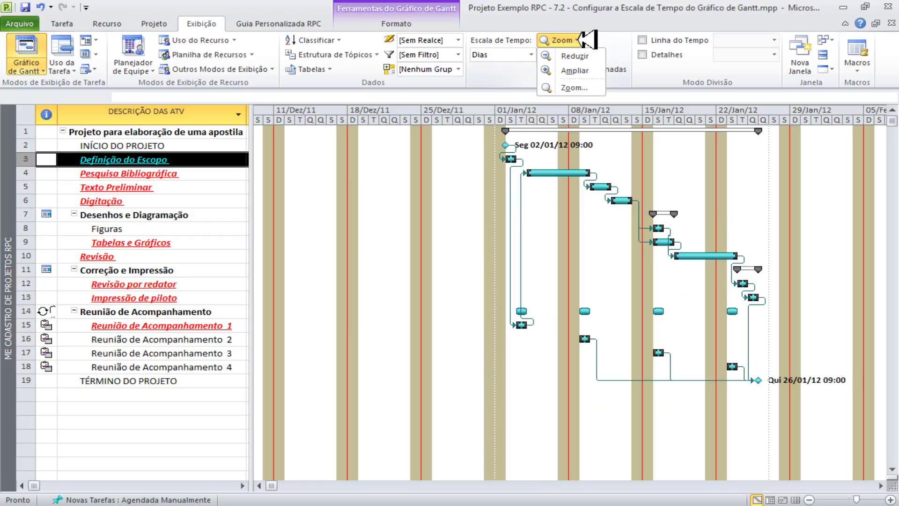
left_click(579, 88)
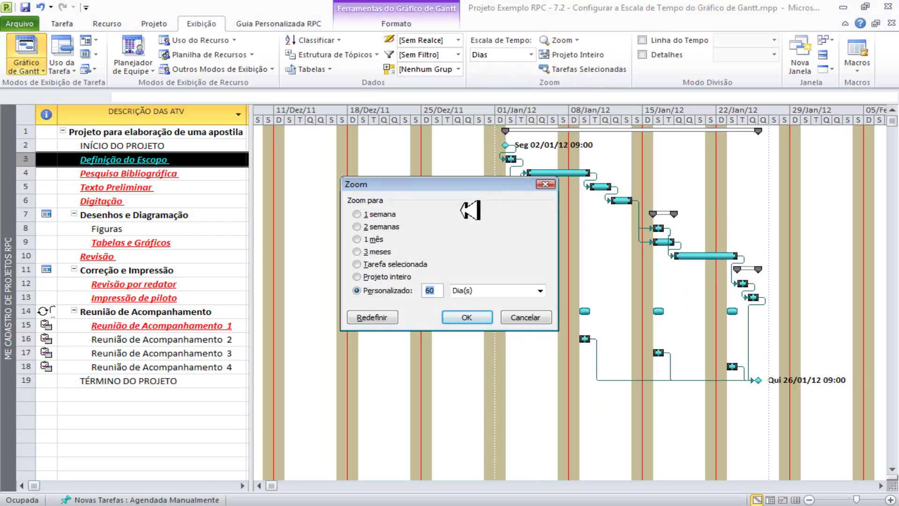
left_click(538, 317)
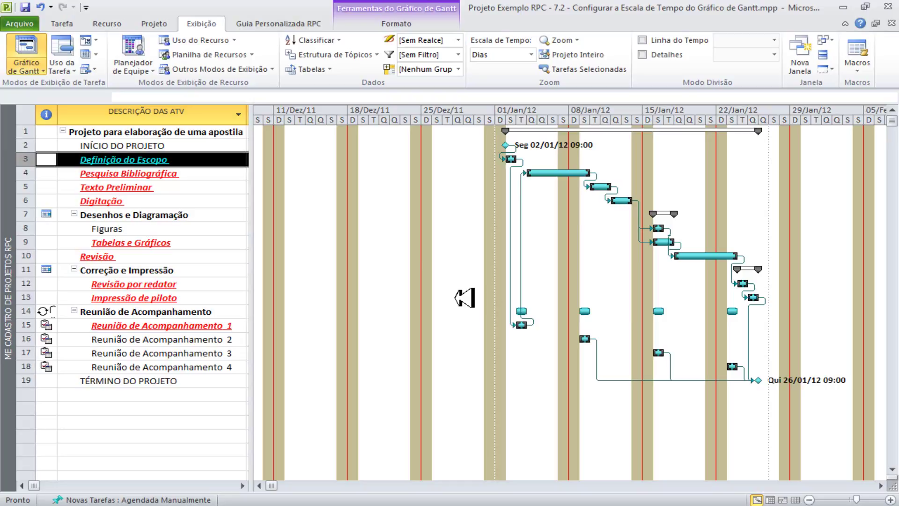
Set the timescale's non-working time to be drawn "Na frente das barras de tarefas" and apply the setting.
left_click(531, 54)
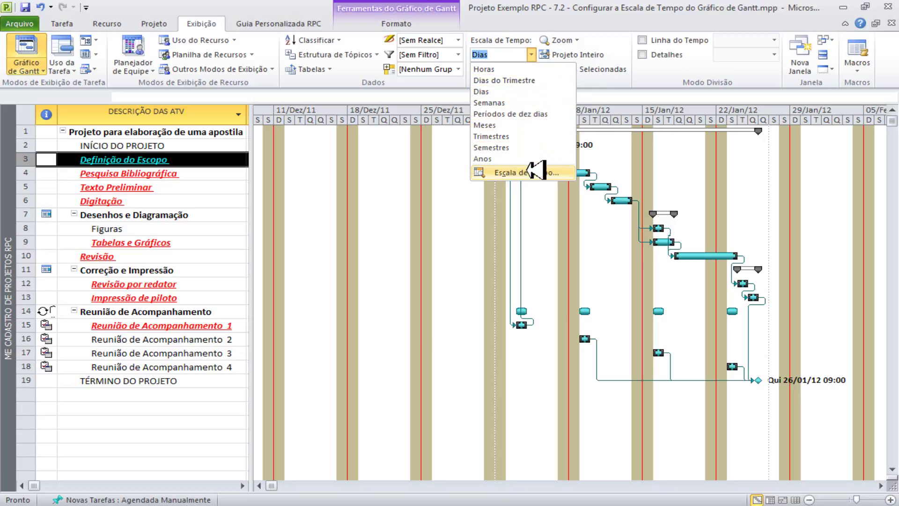
left_click(536, 172)
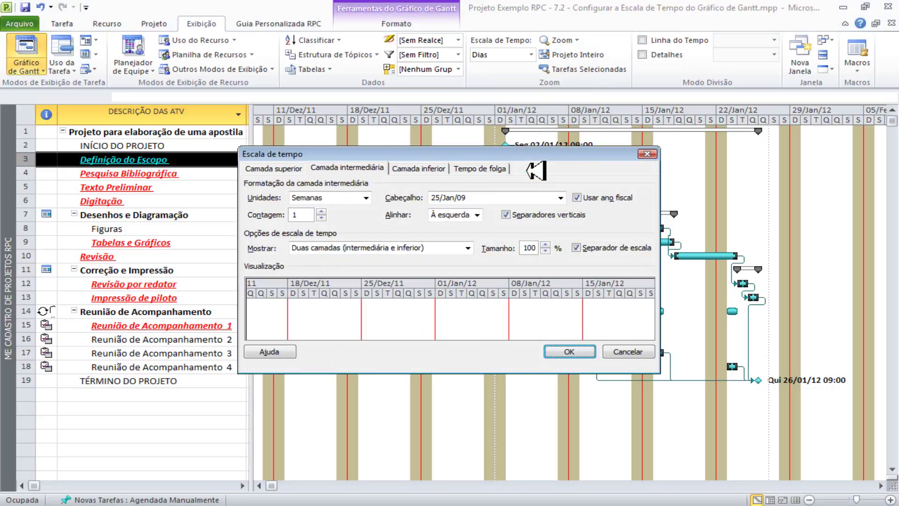
left_click(502, 169)
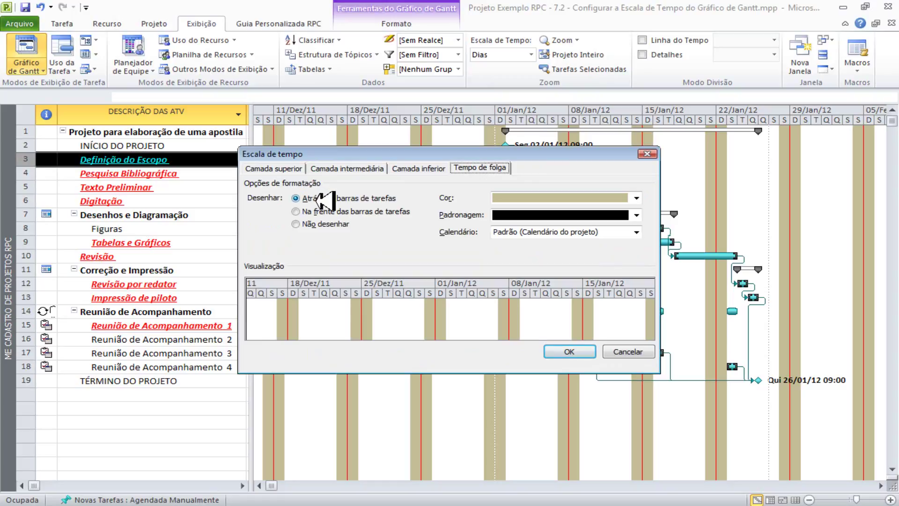
left_click_drag(457, 157, 514, 242)
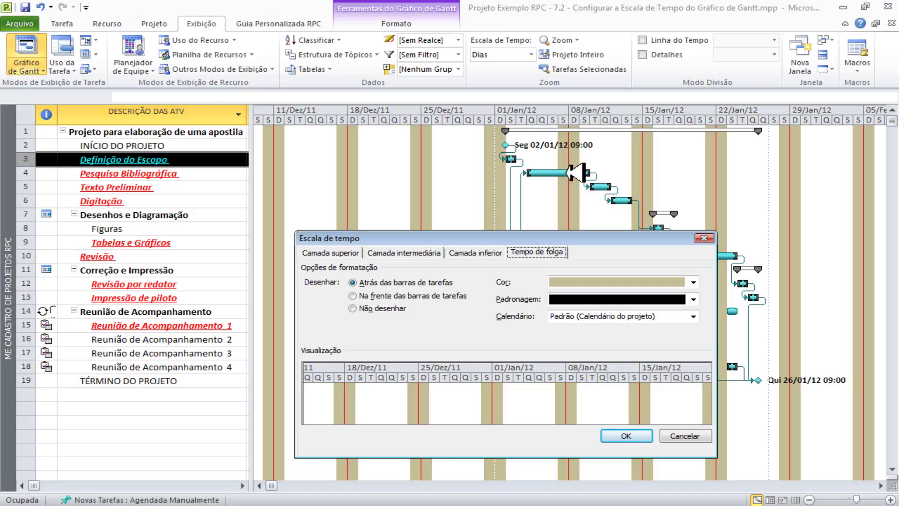
left_click(411, 296)
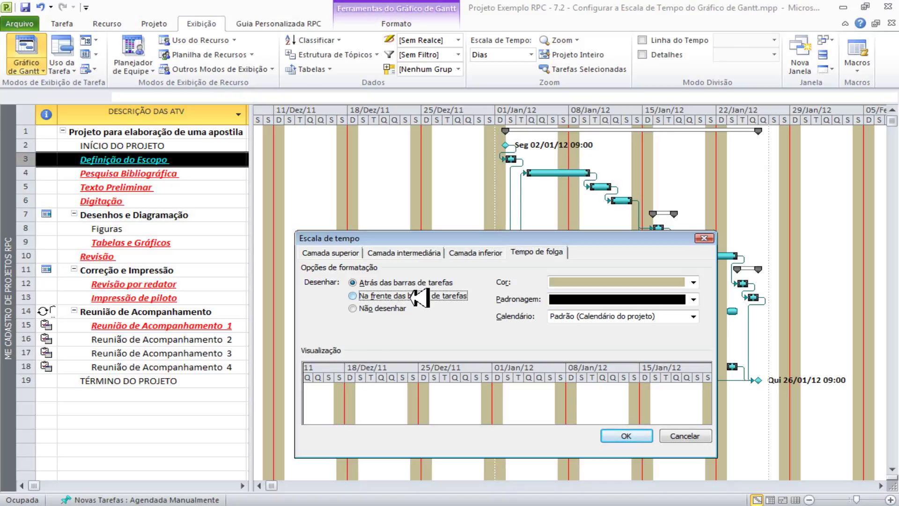
left_click(624, 434)
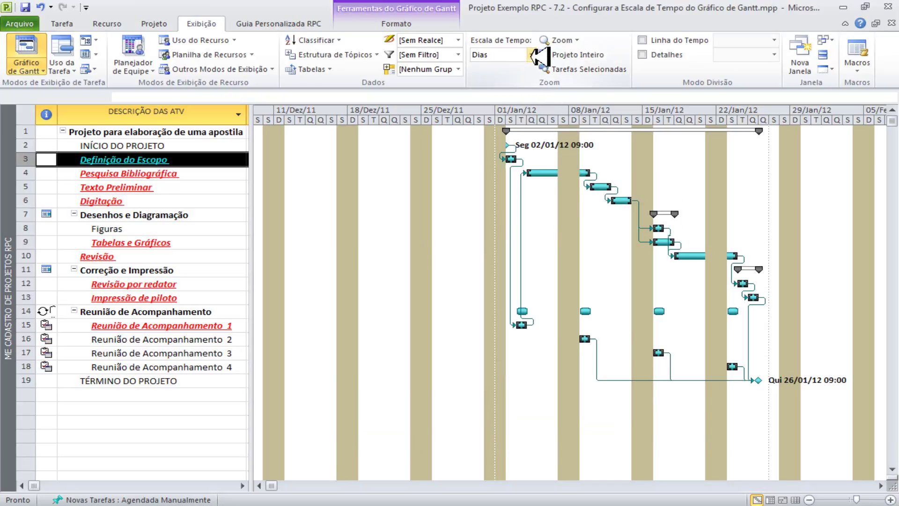
Undo the last change to how non-working time is drawn on the Gantt chart.
left_click(41, 7)
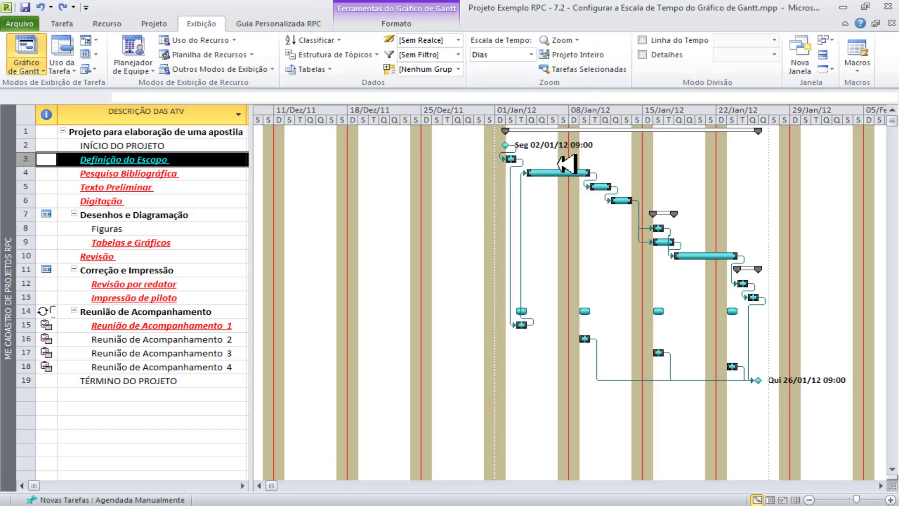
left_click_drag(583, 173, 588, 175)
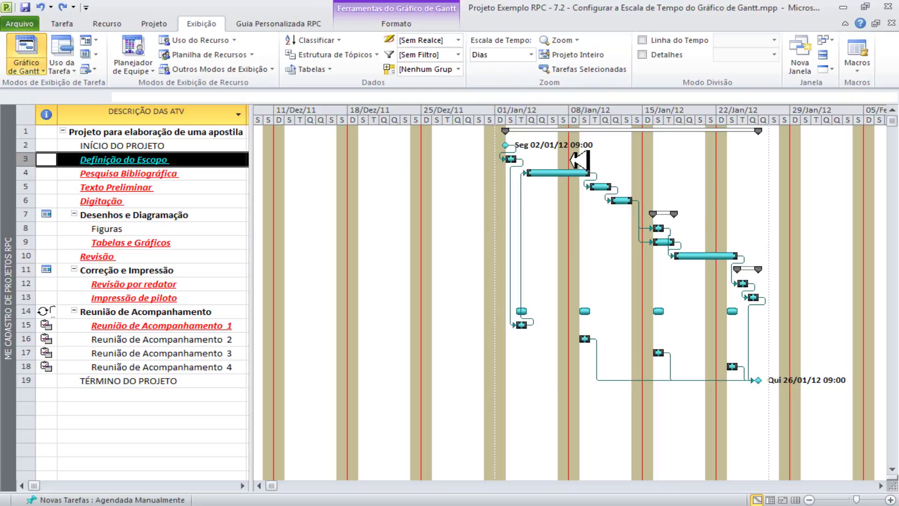